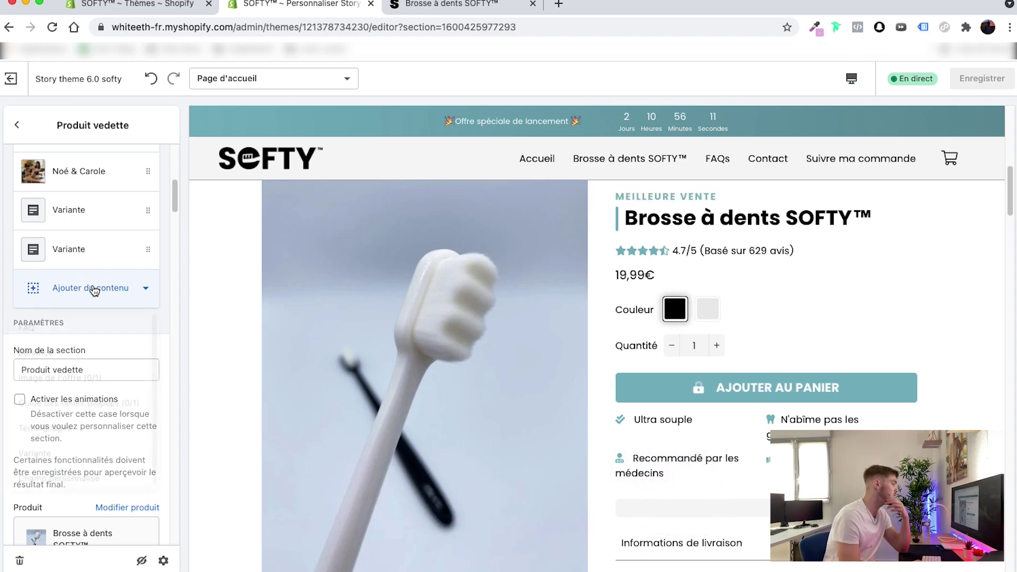
- Add a "Champ personnalisé" content block to the "Produit vedette" section
left_click(94, 290)
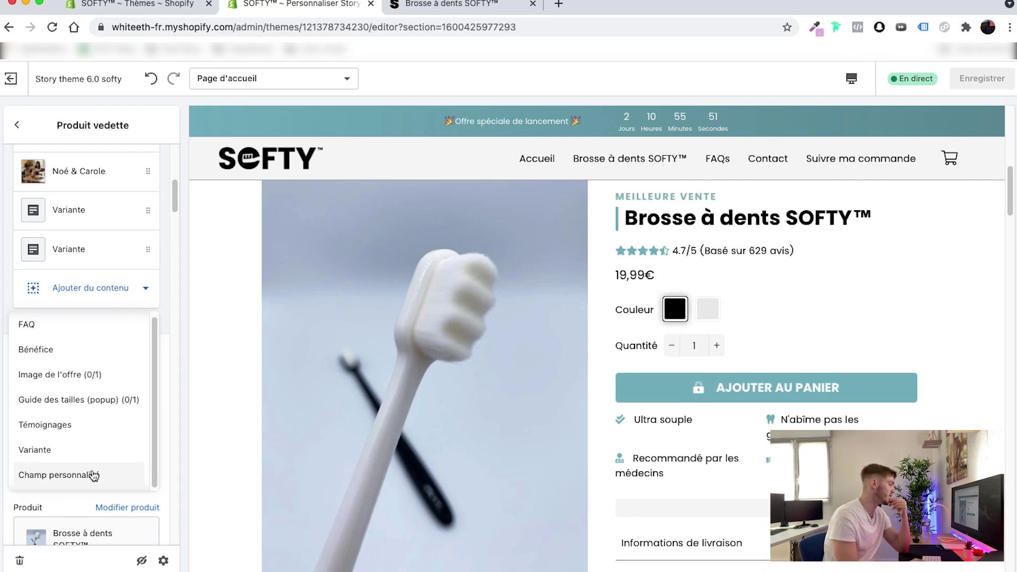
left_click(94, 475)
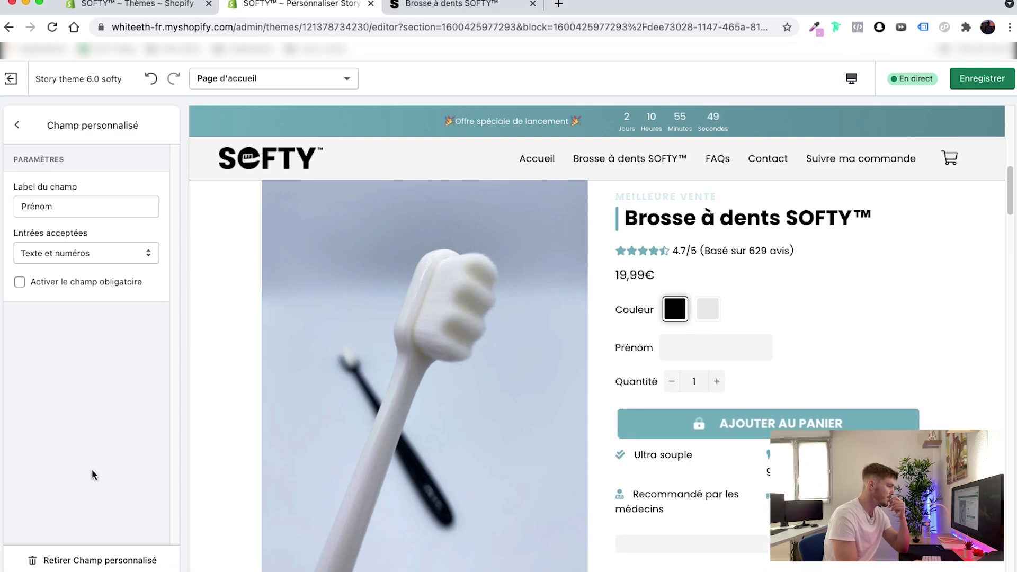
- Examine the custom field in the product preview and test the white and black colour options beside it
left_click(715, 348)
left_click(881, 360)
left_click(698, 347)
left_click(861, 359)
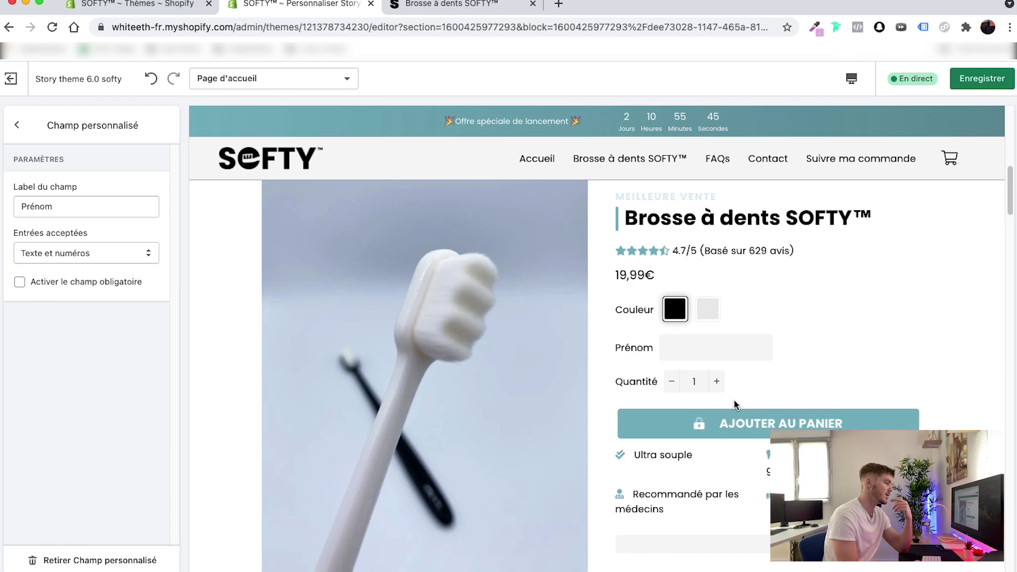
left_click(709, 313)
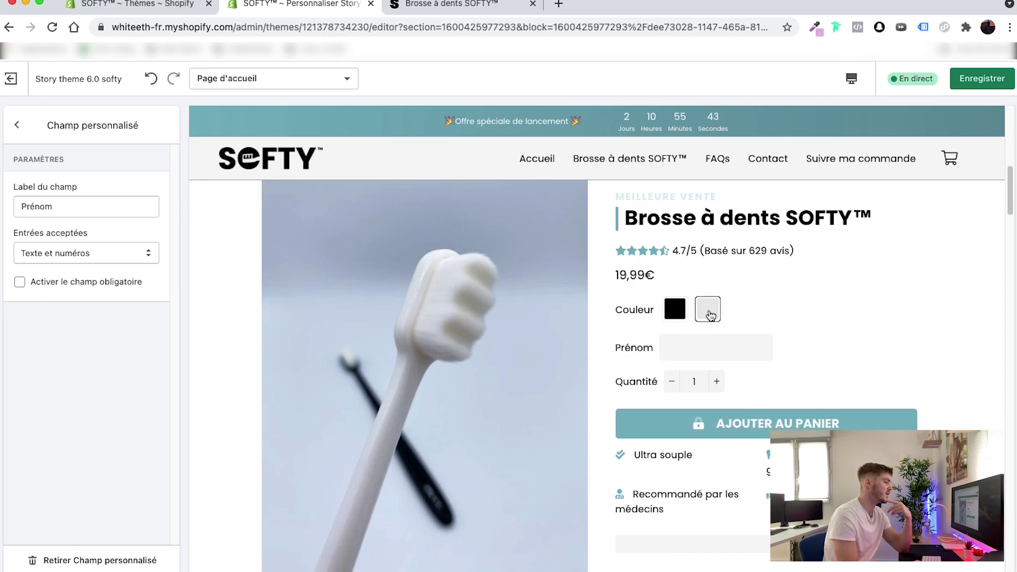
left_click(675, 309)
scroll(560, 303, "down", 3)
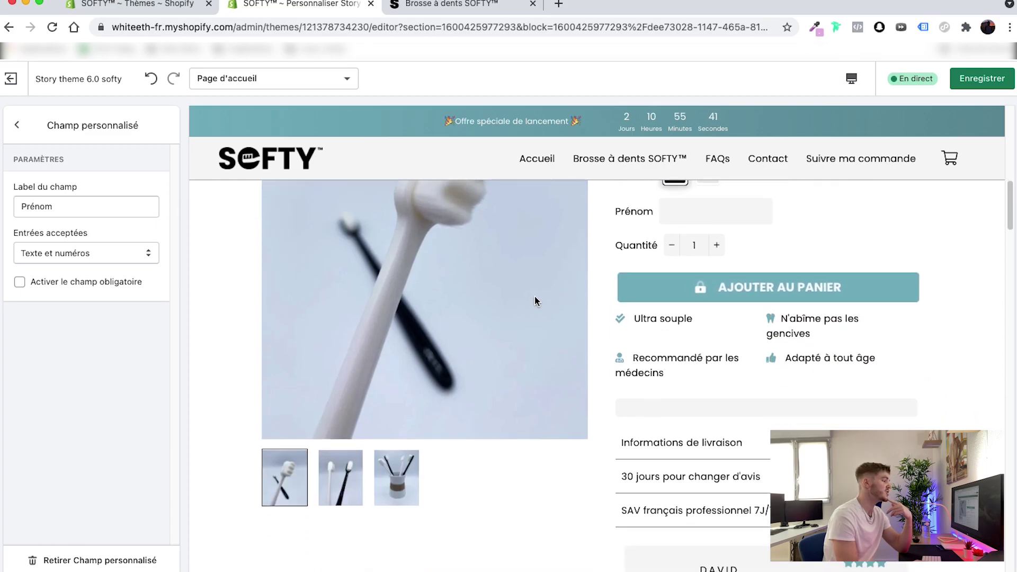
scroll(397, 375, "up", 1)
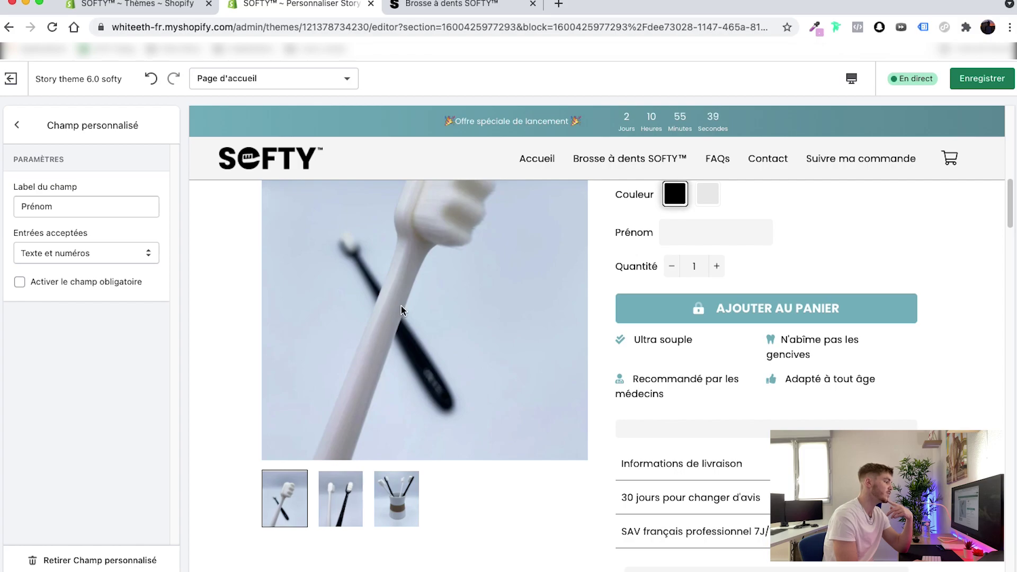
scroll(386, 377, "up", 2)
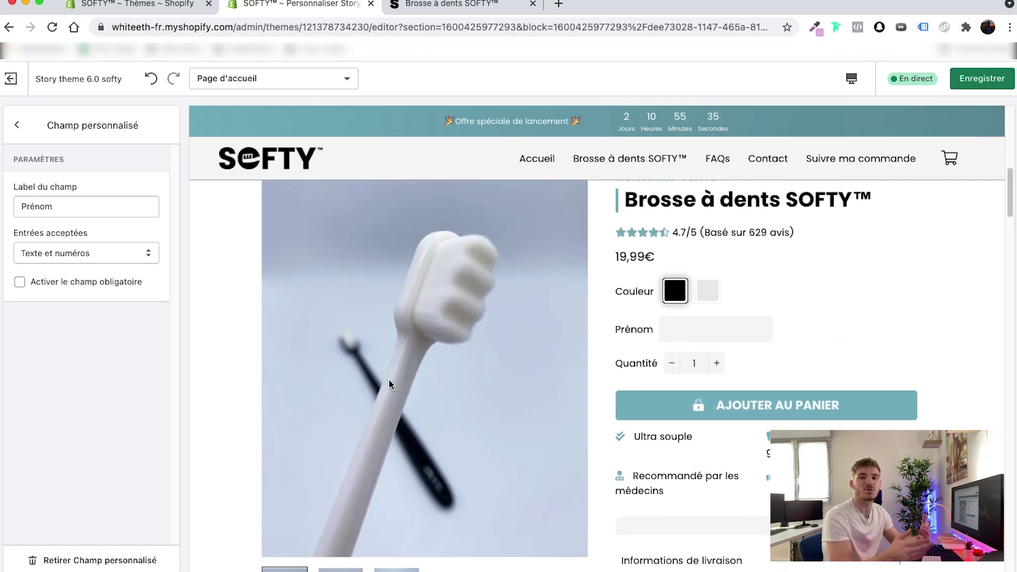
- Try "Petit mot" as the custom field's label and clear it again
double_click(73, 201)
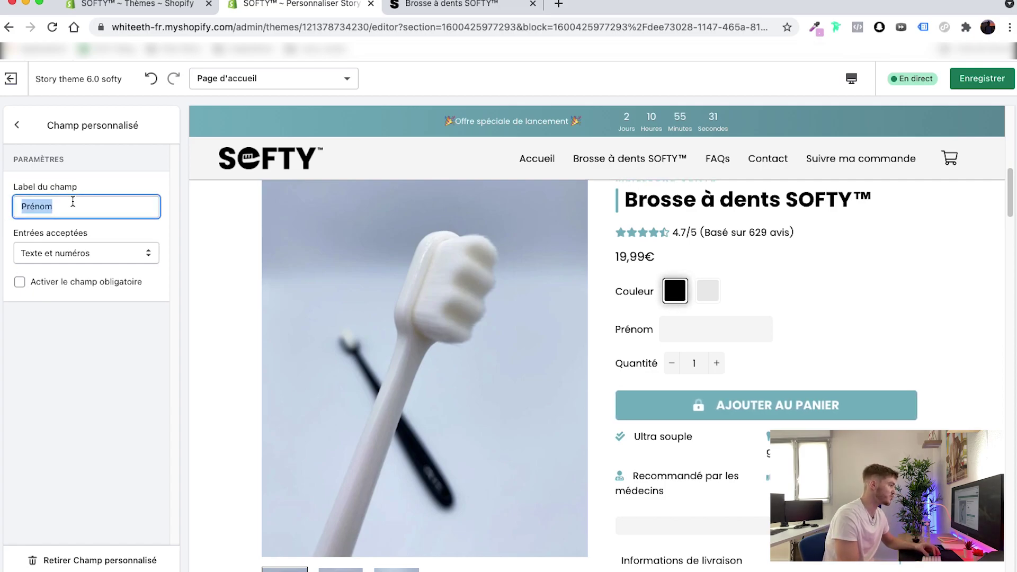
type("Petit mot")
key("BackSpace")
key("BackSpace")
key("BackSpace")
key("BackSpace")
key("BackSpace")
key("BackSpace")
key("BackSpace")
key("BackSpace")
key("BackSpace")
- Set the emptied label of the custom field to "Prénom"
type("Prnéom")
key("BackSpace")
key("BackSpace")
key("BackSpace")
key("BackSpace")
type("énom")
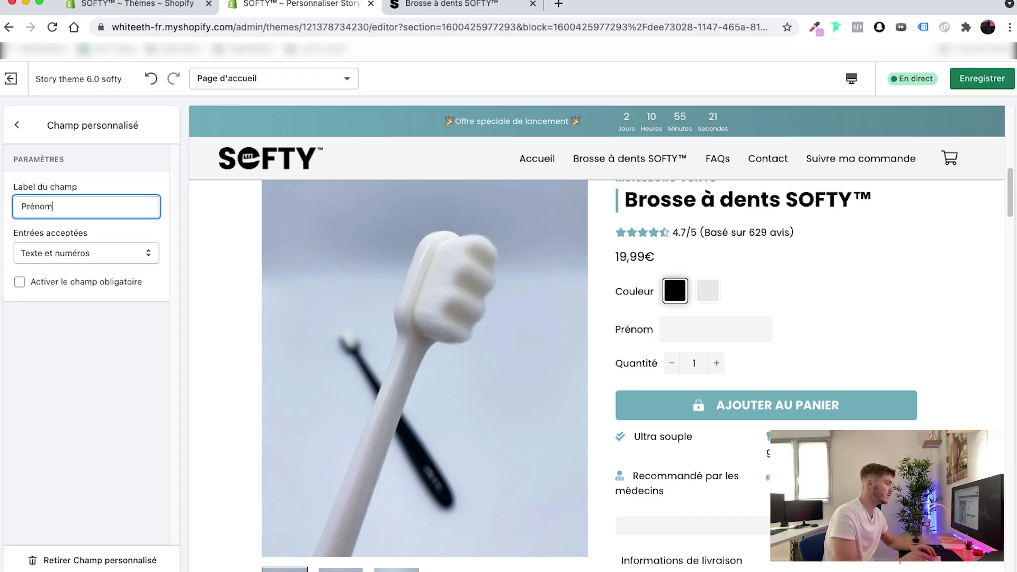
- Change the custom field's label to "Nom de votre chien"
double_click(110, 211)
type("Nom")
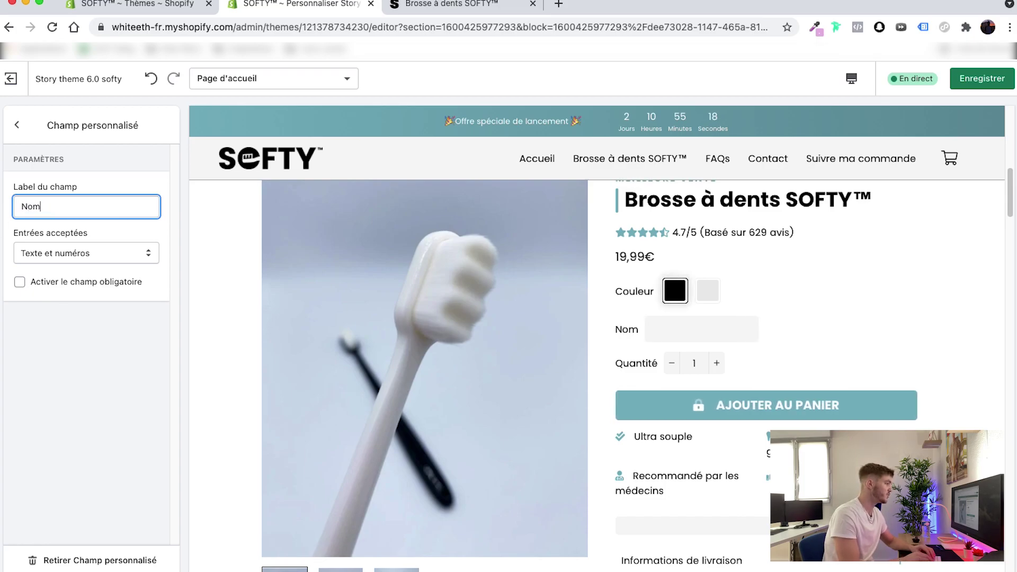
type(" de votre vchien")
key("BackSpace")
key("BackSpace")
key("BackSpace")
key("BackSpace")
key("BackSpace")
key("BackSpace")
type("chien")
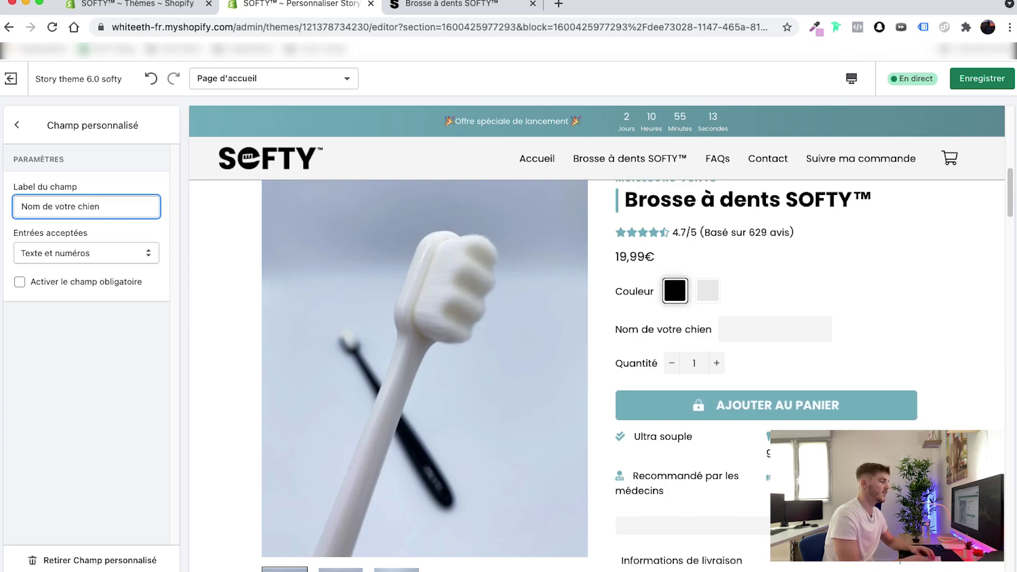
- Replace the dog-name label of the custom field with "Prénom"
key("ctrl+a")
key("BackSpace")
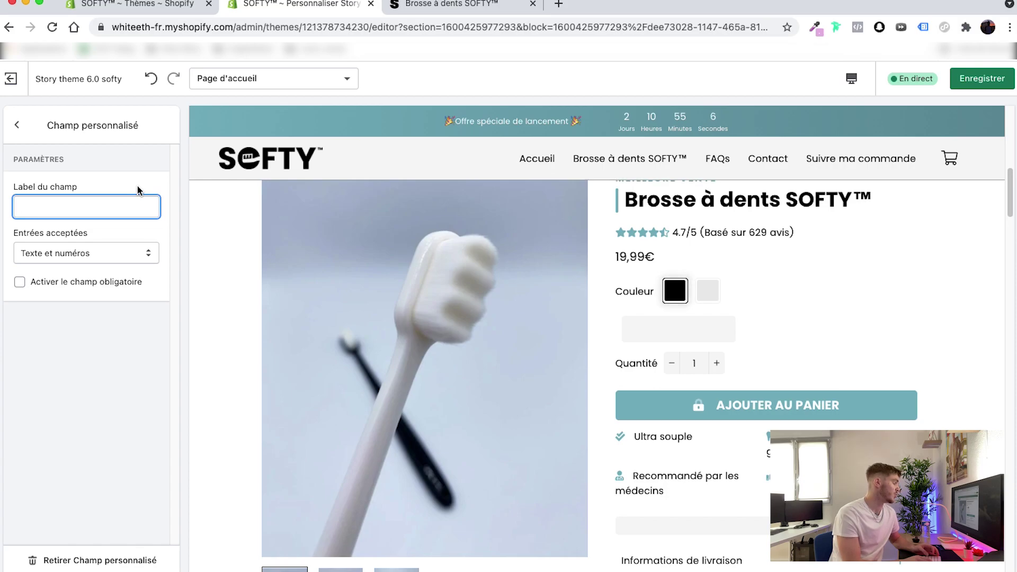
type("Prénom")
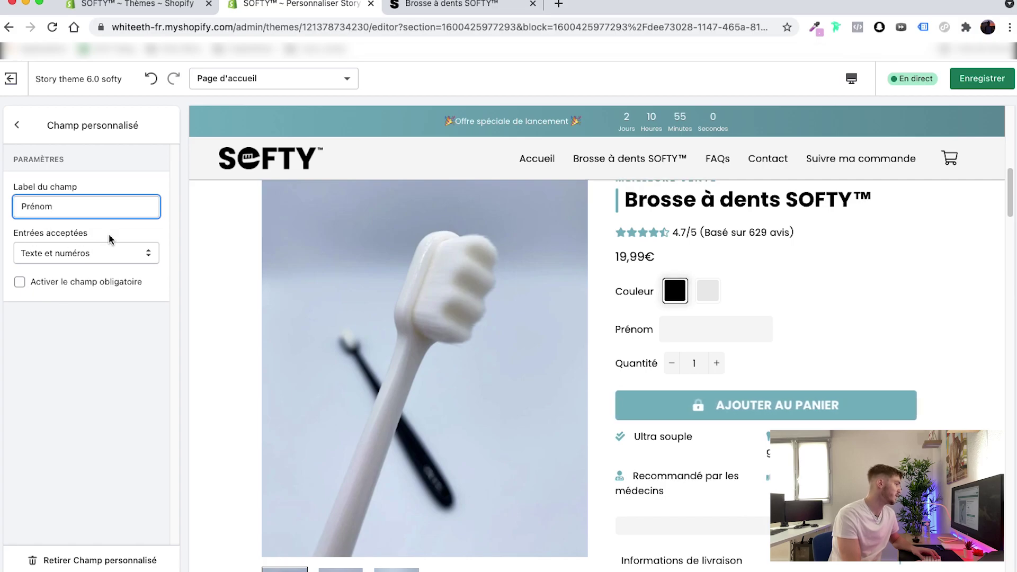
- Switch the field's accepted input to an imported image file, and return it to "Texte et numéros"
left_click(111, 253)
left_click(113, 265)
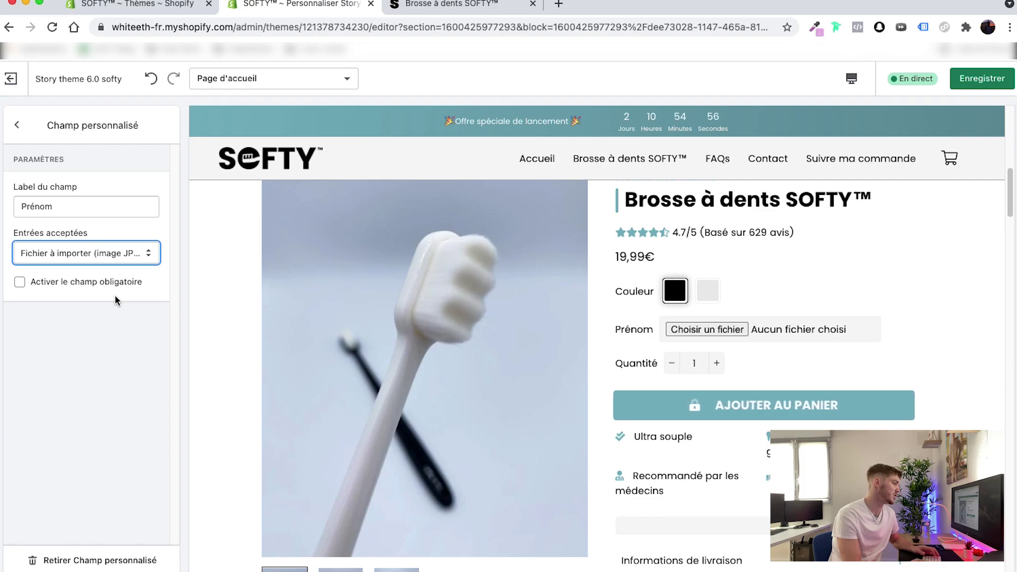
left_click(144, 246)
left_click(143, 235)
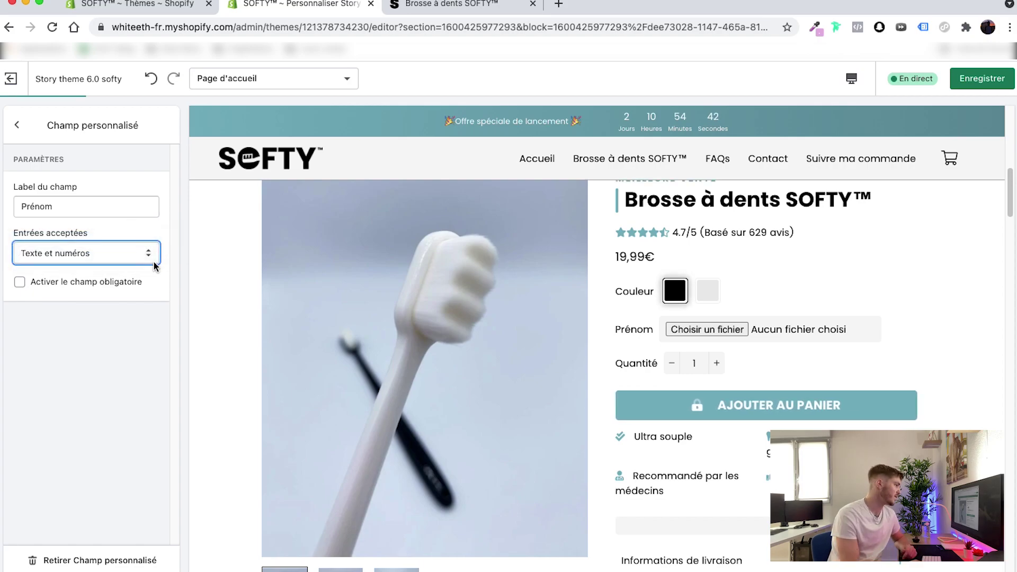
- Make the custom field mandatory and try adding the product to the cart with the field empty
left_click(69, 289)
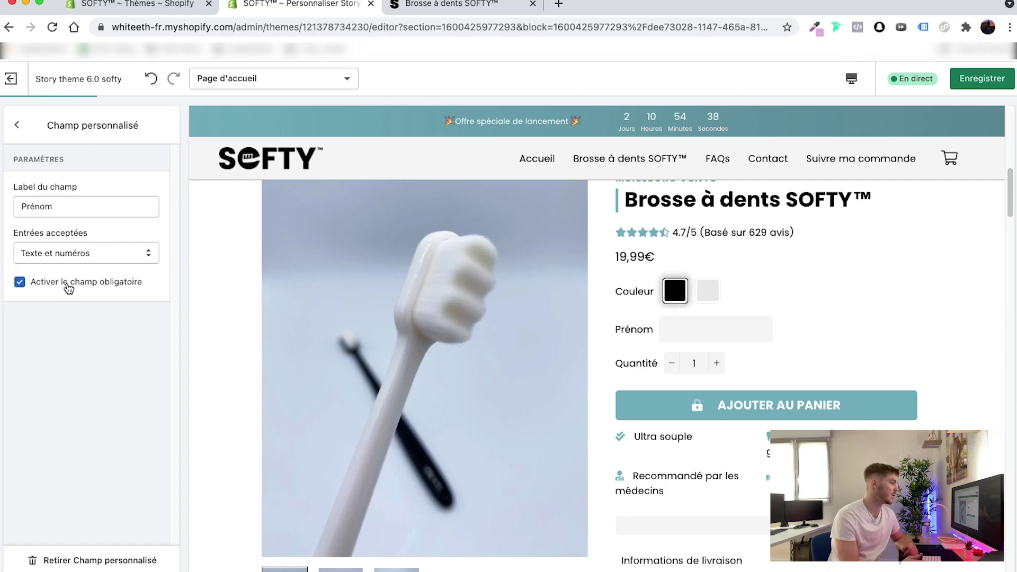
left_click(906, 409)
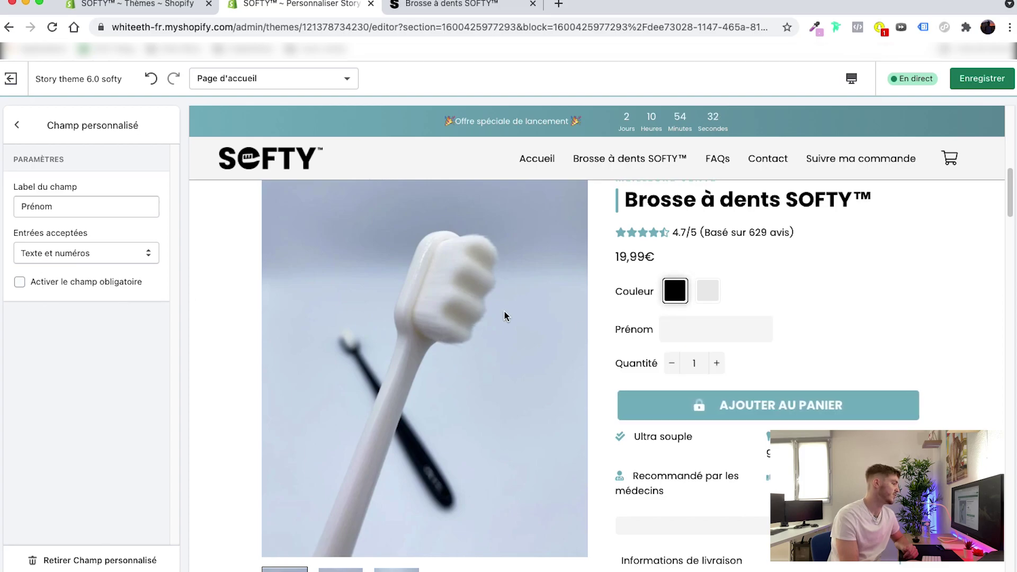
- Add the black toothbrush to the cart with the optional "Prénom" field empty, and close the cart
left_click(761, 416)
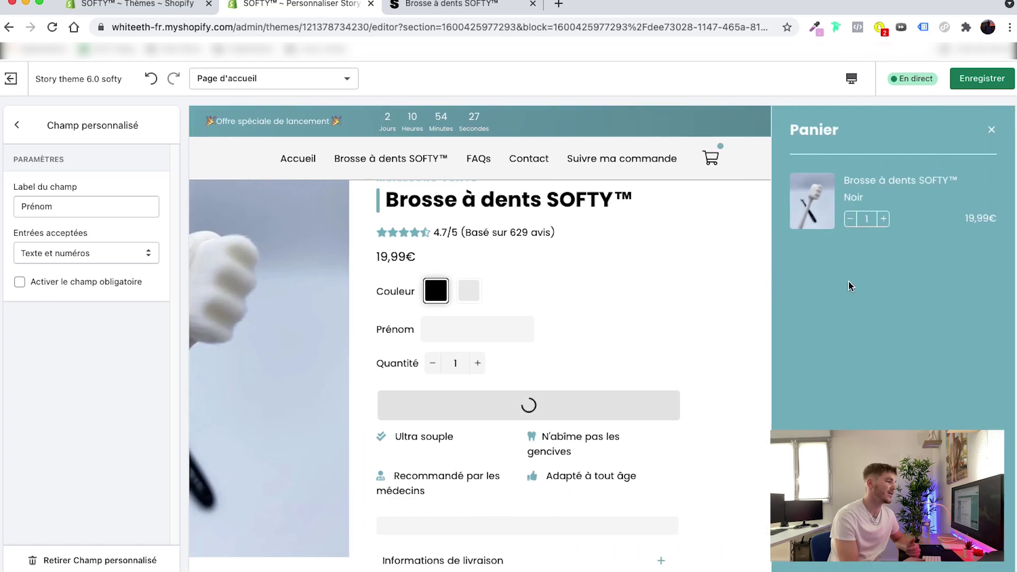
left_click(672, 320)
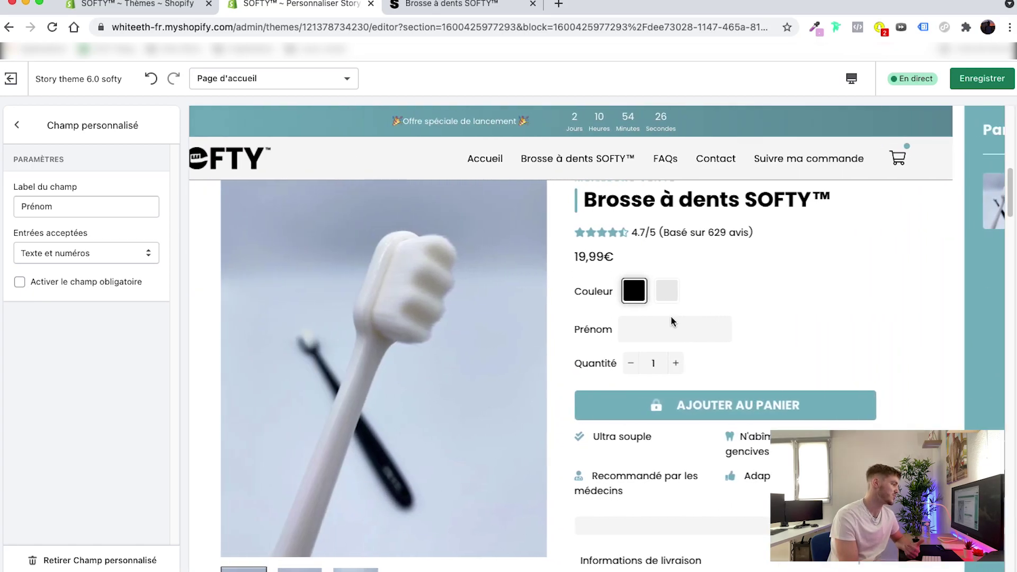
- Enter a first name in the "Prénom" field, choose the white colour, add the product to the cart and close the cart
left_click(702, 335)
type("Léo")
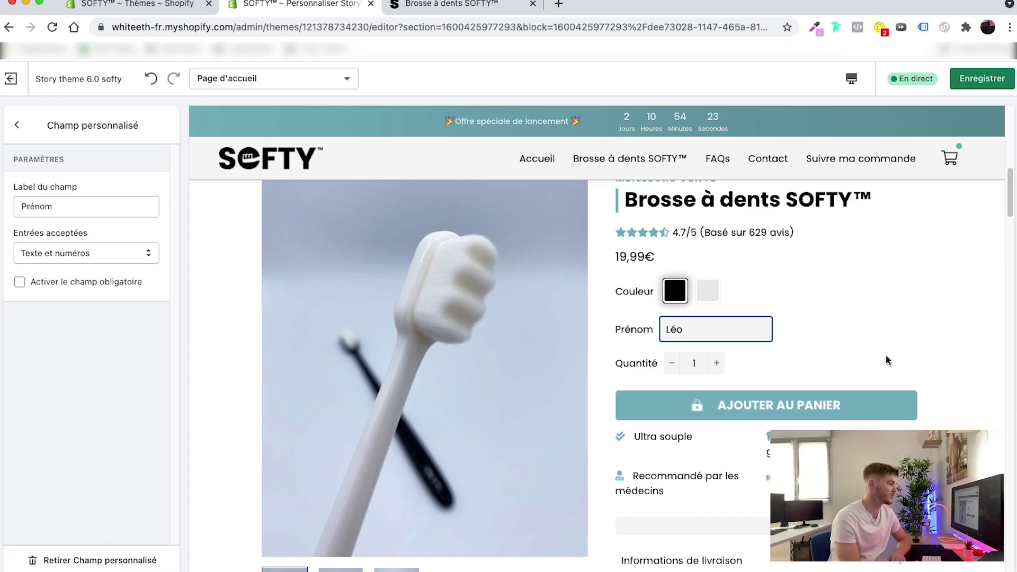
left_click(708, 291)
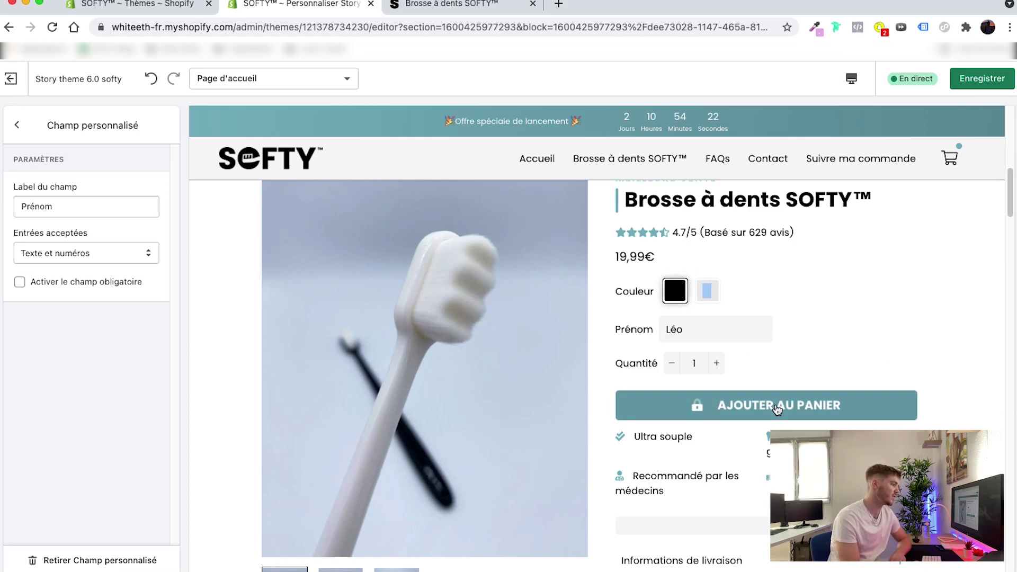
left_click(810, 393)
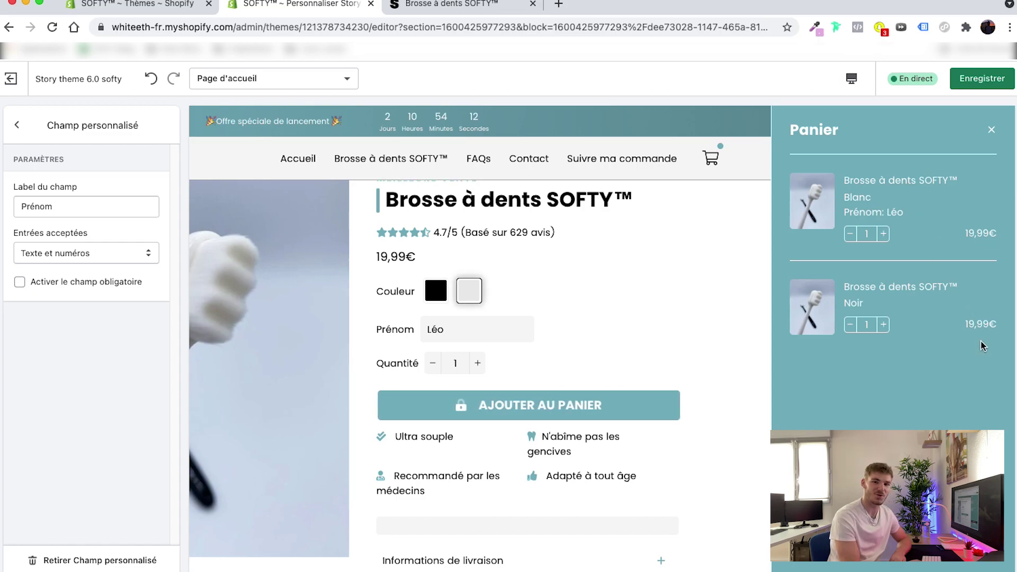
left_click(567, 341)
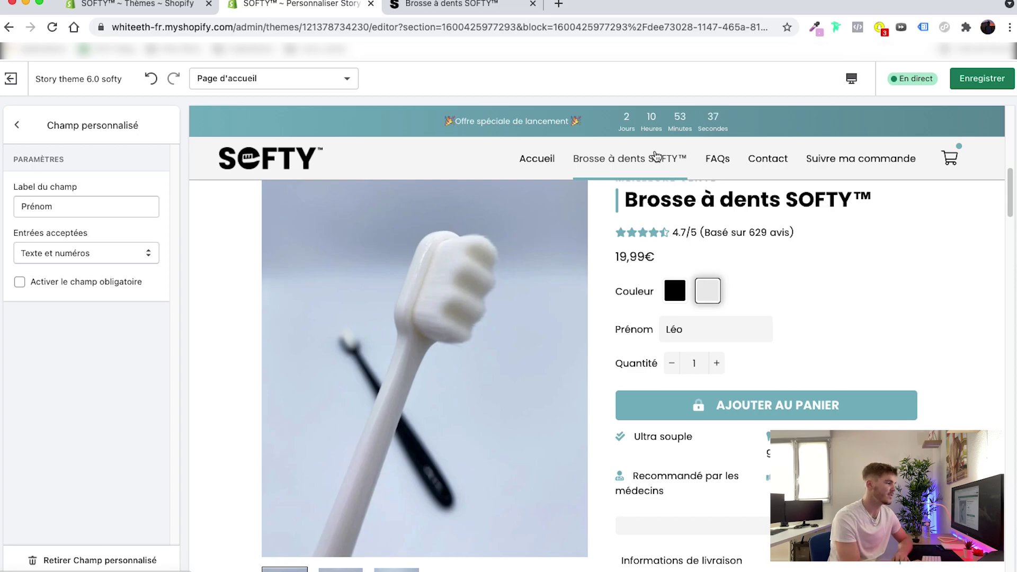
- Open the toothbrush's product page and add a "Champ personnalisé" block to its "Pages de produits" section
left_click(657, 157)
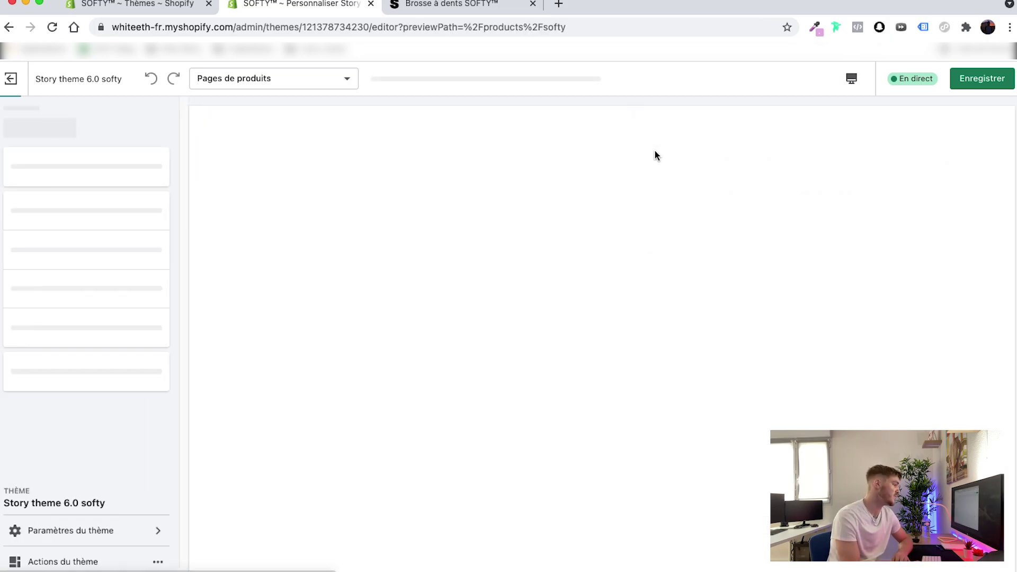
scroll(832, 362, "down", 1)
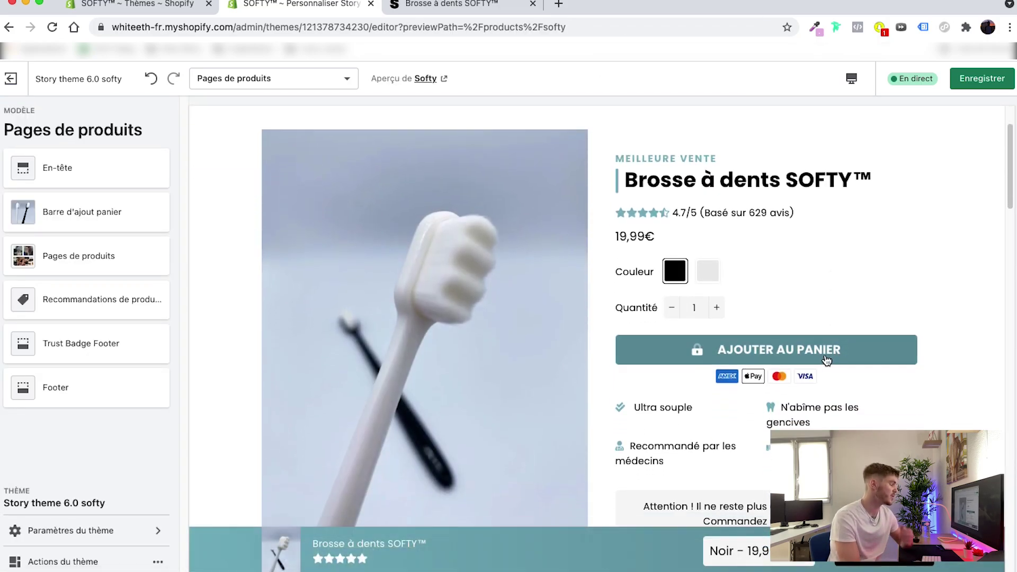
left_click(80, 269)
scroll(118, 352, "down", 4)
left_click(142, 480)
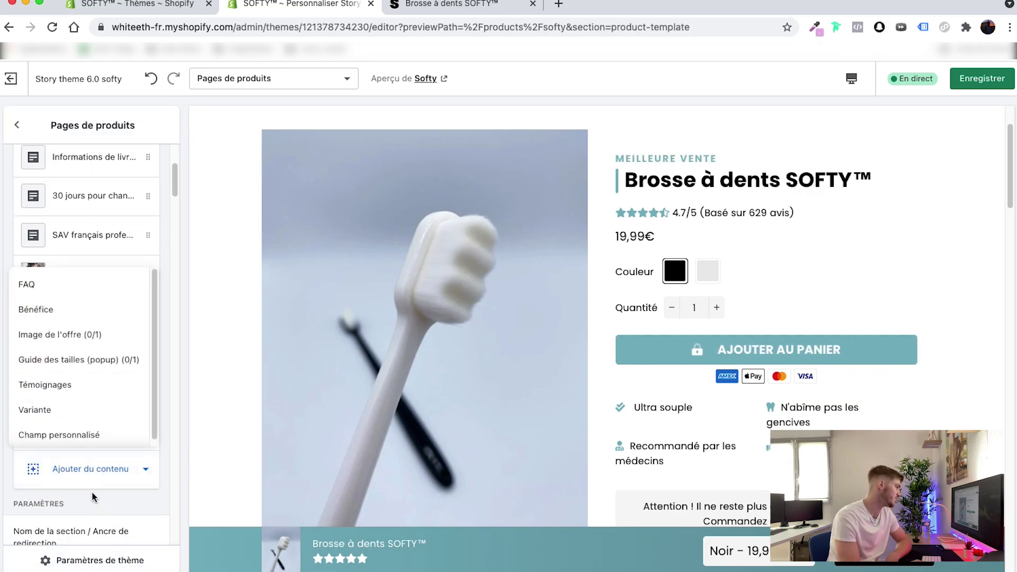
left_click(90, 432)
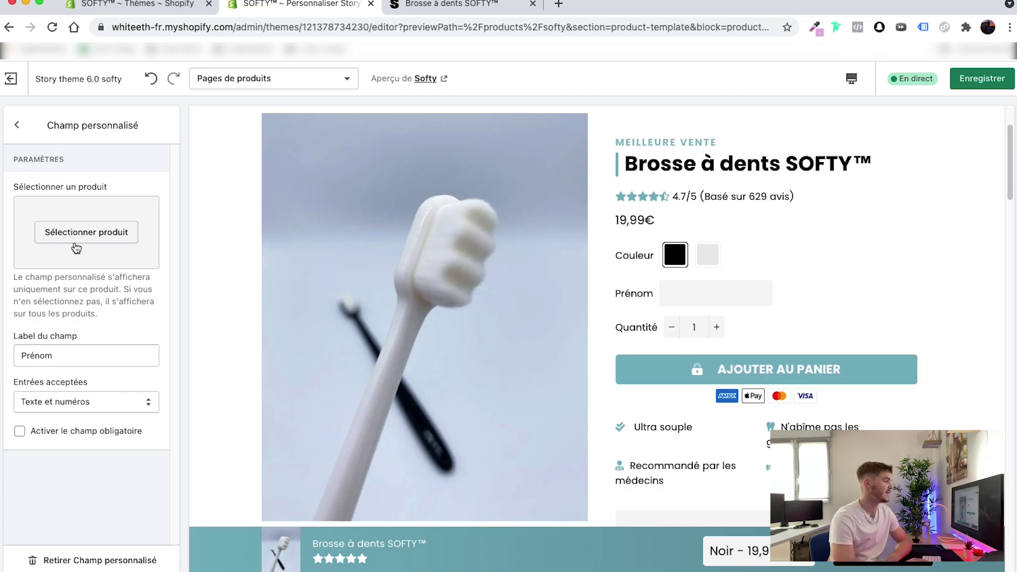
- Restrict the custom field to the first "Brosse à dents SOFTY™" product in the product list
left_click(90, 242)
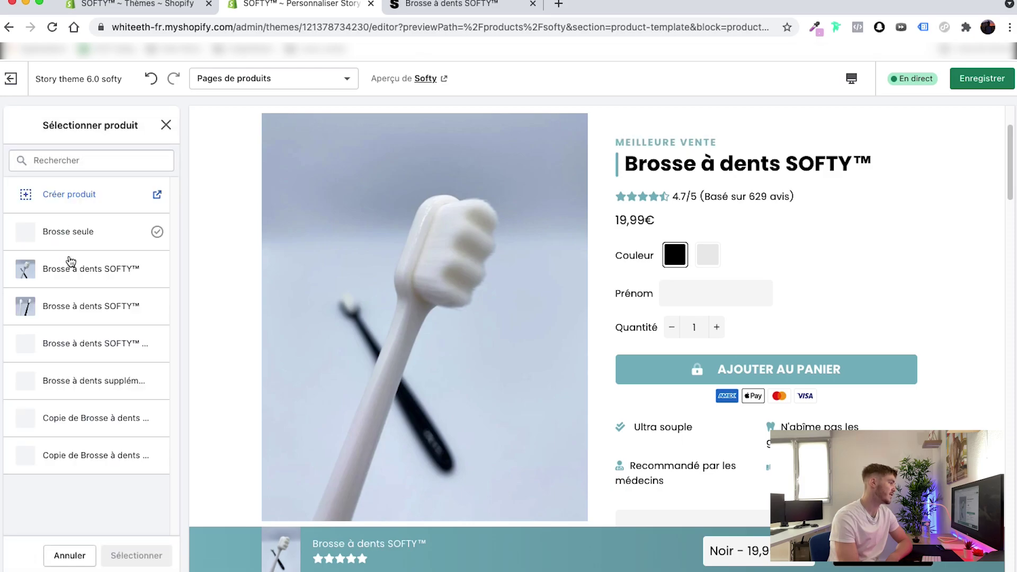
left_click(84, 273)
left_click(138, 555)
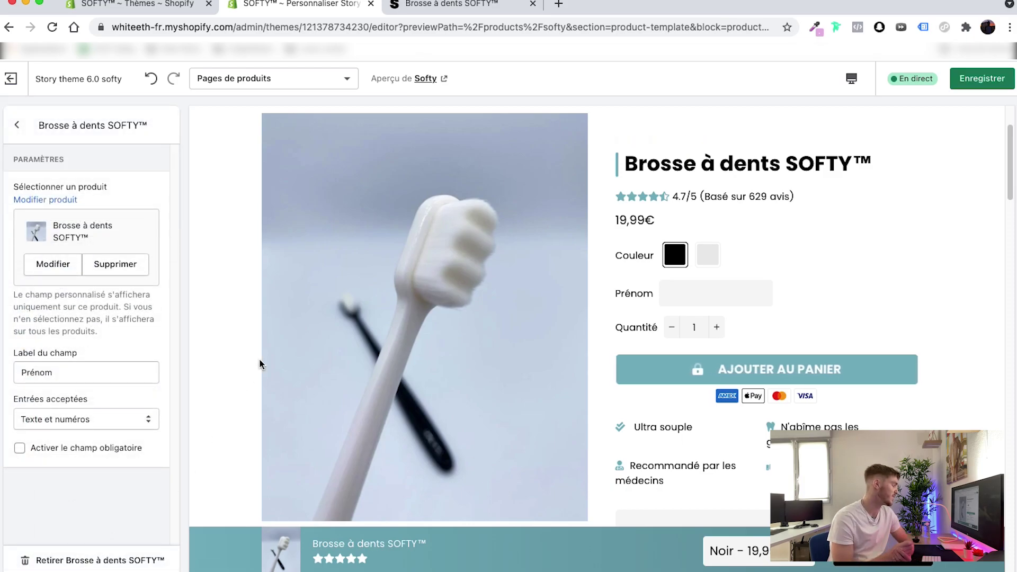
- Fill the product page's "Prénom" field with the test text "rztezzry" and add the product to the cart
double_click(128, 378)
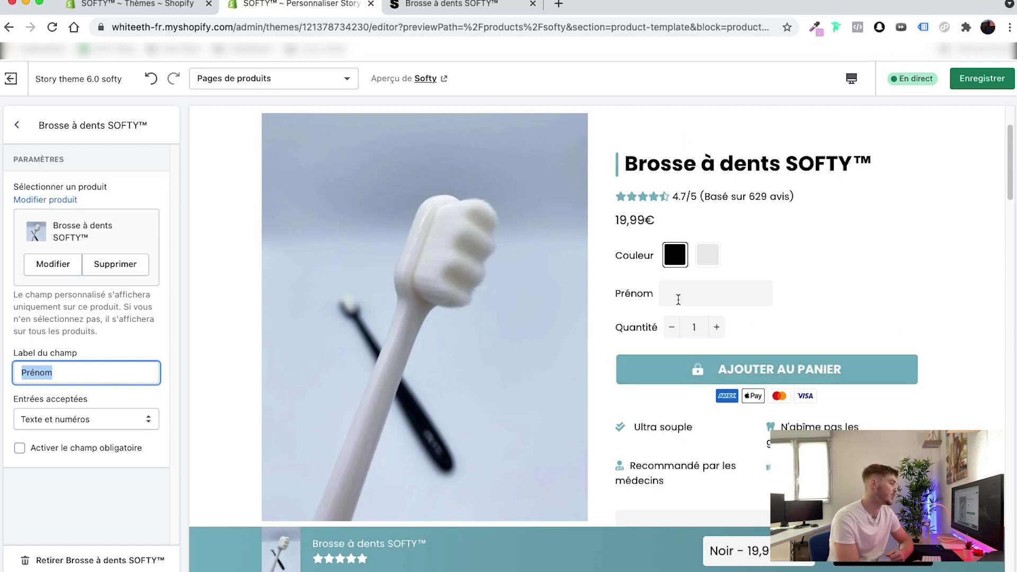
left_click(704, 288)
type("rztezzry")
key("Return")
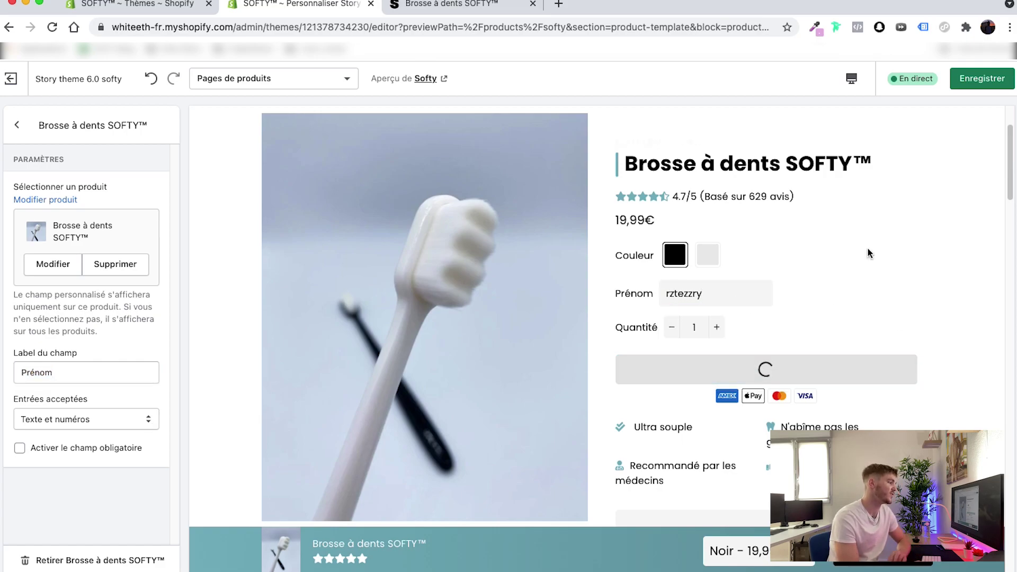